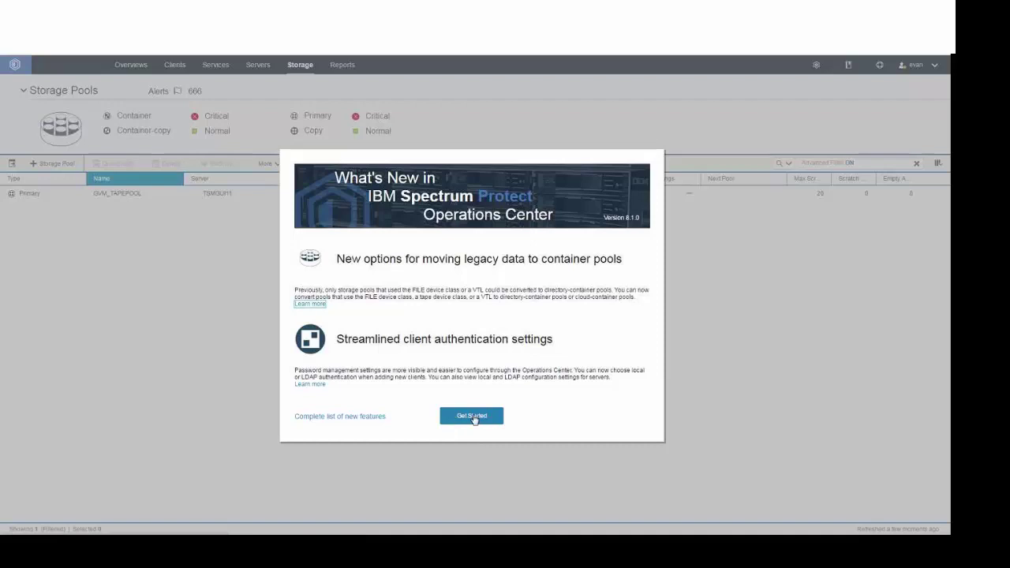
# Step: Dismiss the What's New dialog to reveal the Storage Pools table with GVM_TAPEPOOL and CLEVER_CLEVERSAFE
pyautogui.click(472, 415)
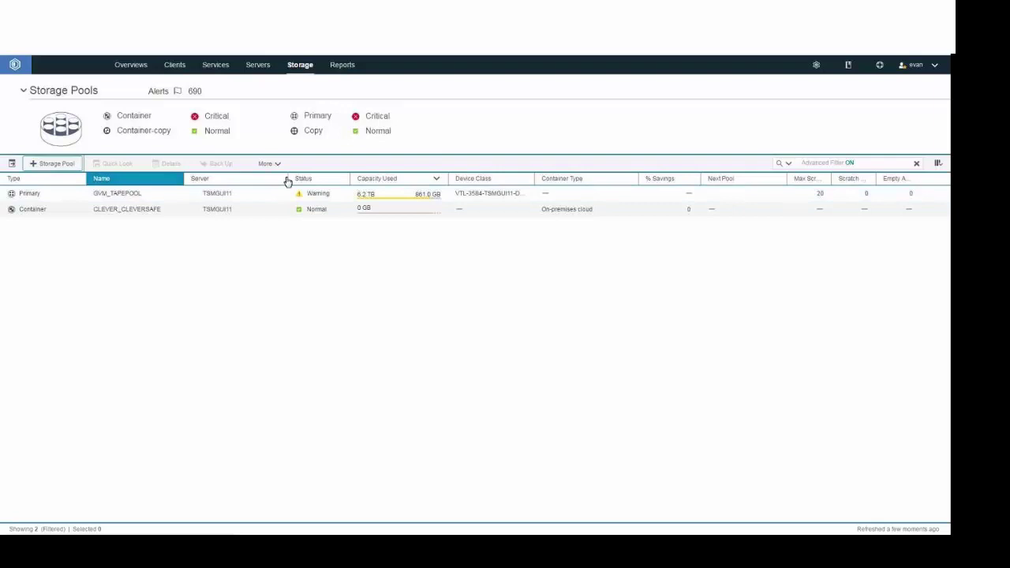
# Step: Select the GVM_TAPEPOOL row and bring up its More actions menu
pyautogui.click(150, 198)
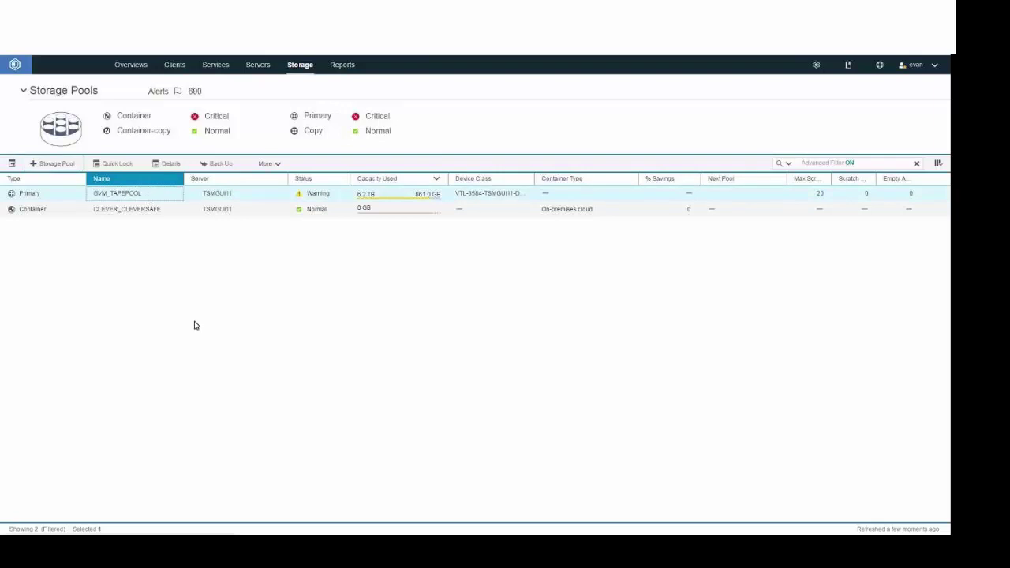
pyautogui.click(272, 165)
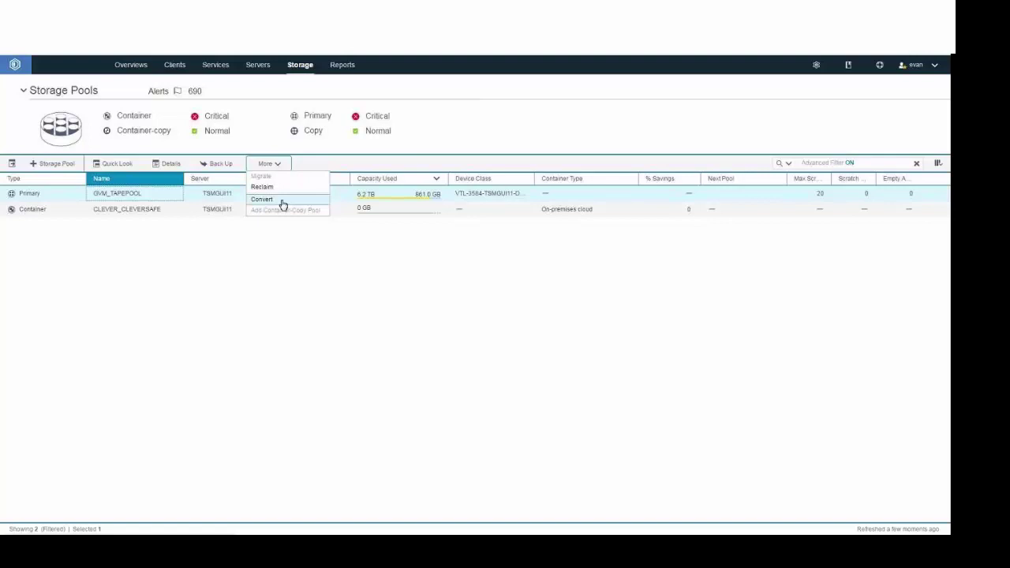
# Step: Convert GVM_TAPEPOOL with CLEVER_CLEVERSAFE as the target pool and advance to TOC Destination
pyautogui.click(263, 200)
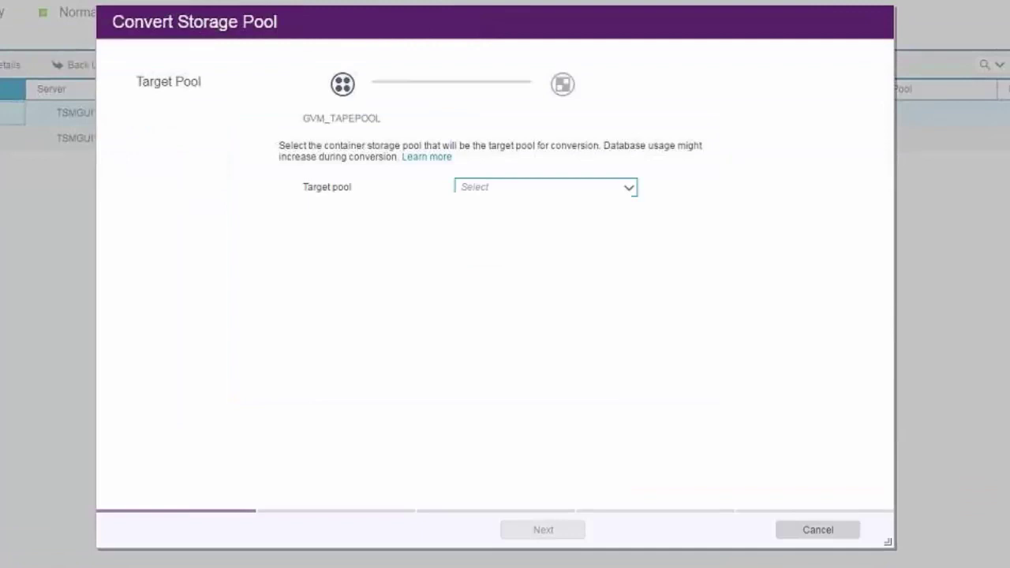
pyautogui.click(568, 187)
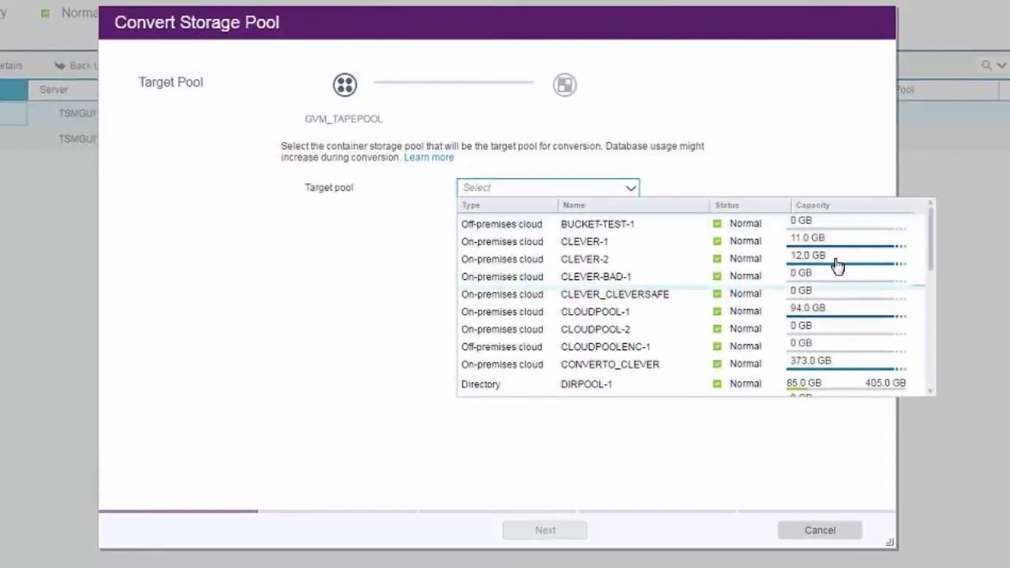
pyautogui.click(647, 305)
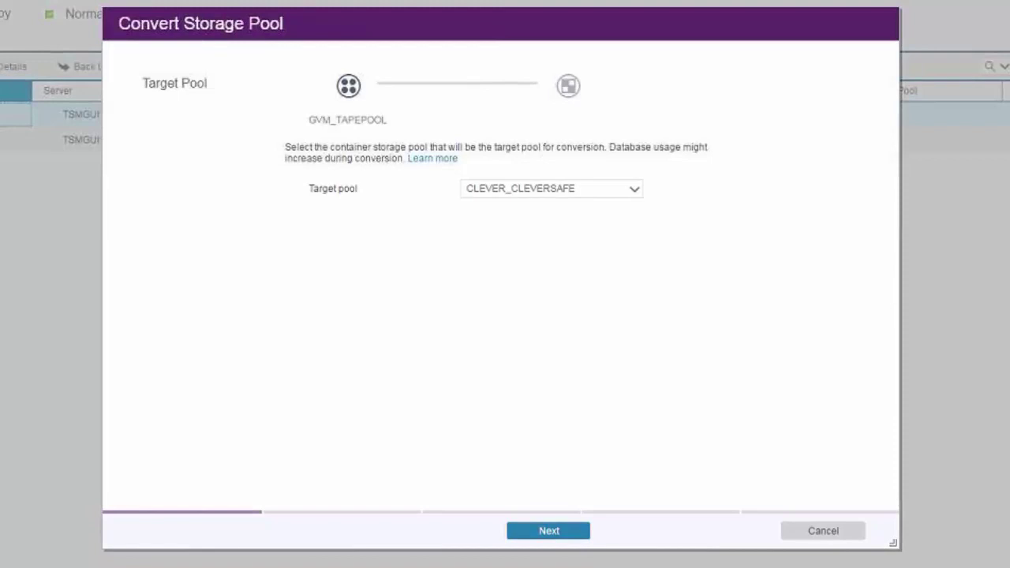
pyautogui.click(547, 531)
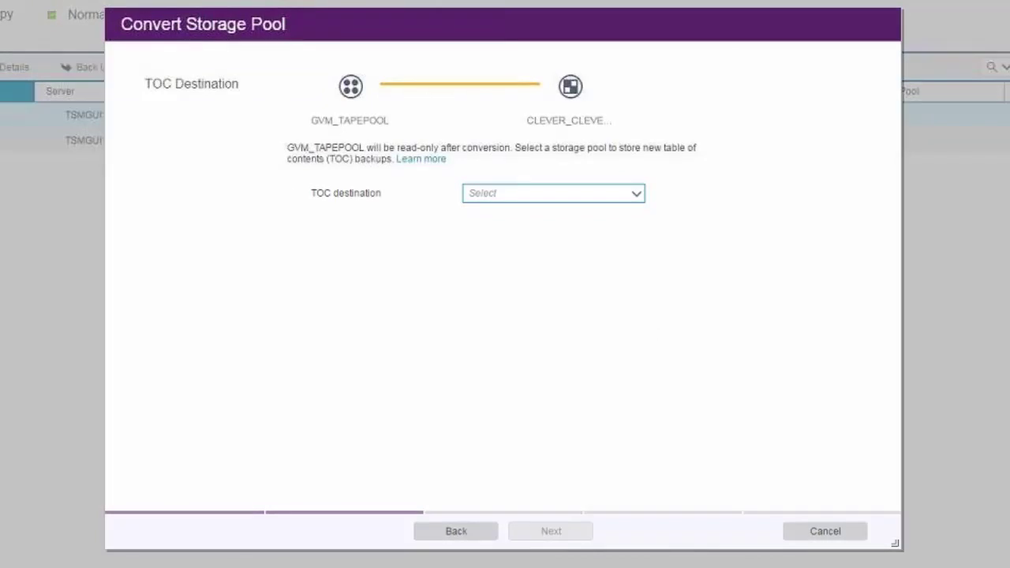
# Step: Choose BKFILEPOOL as the TOC destination and advance to the Policies step
pyautogui.click(313, 150)
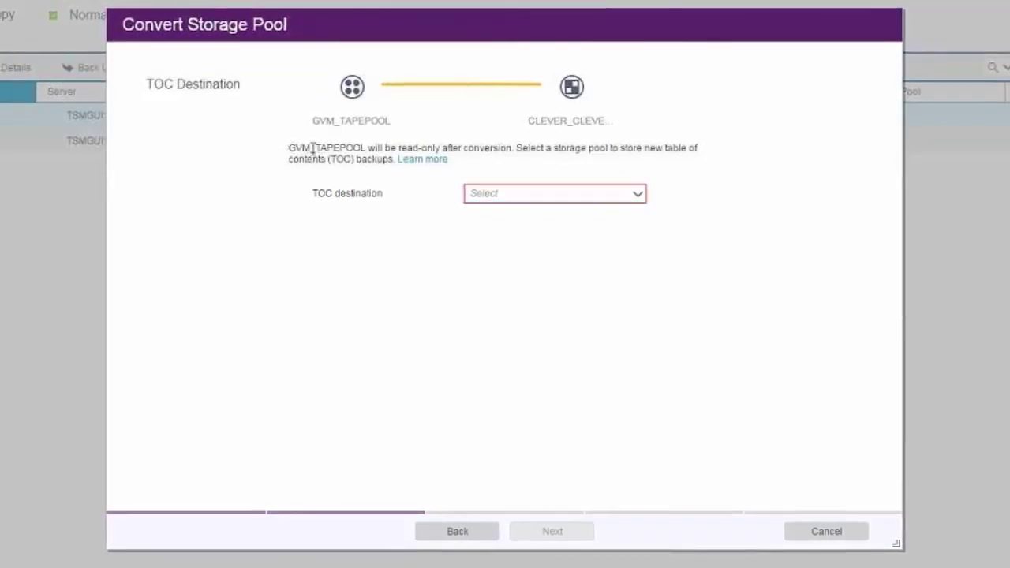
pyautogui.click(516, 194)
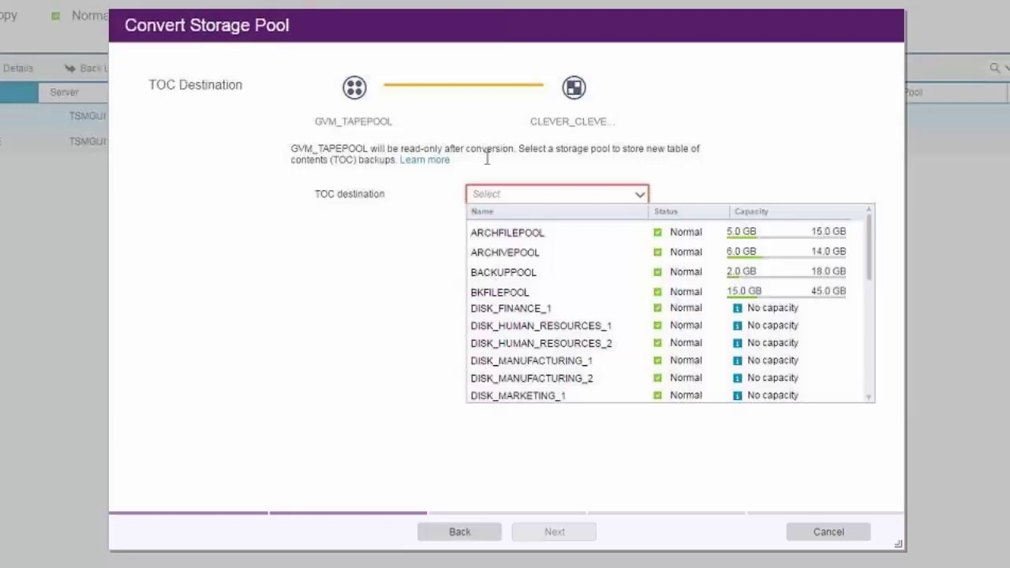
pyautogui.click(499, 292)
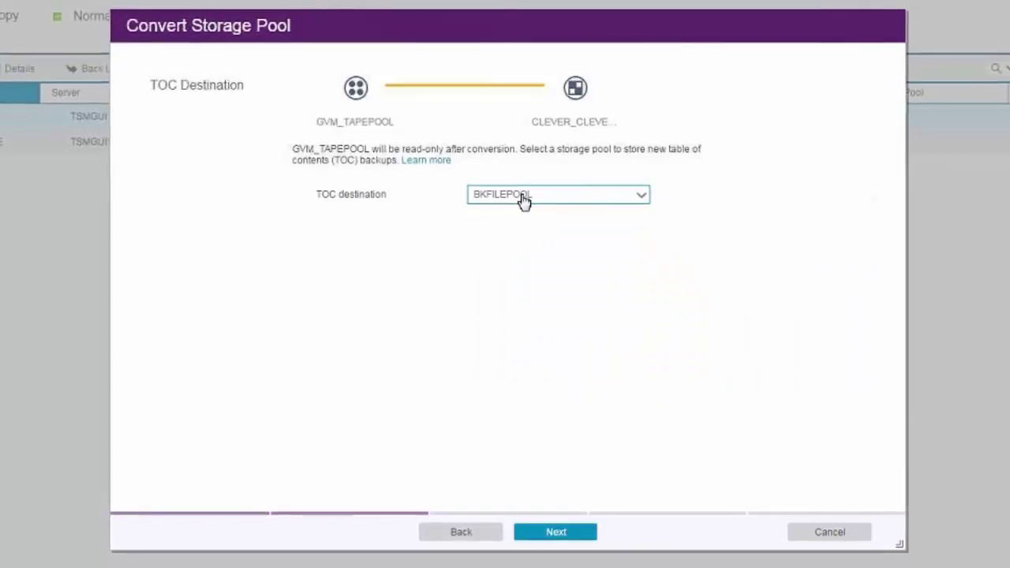
pyautogui.press('Tab')
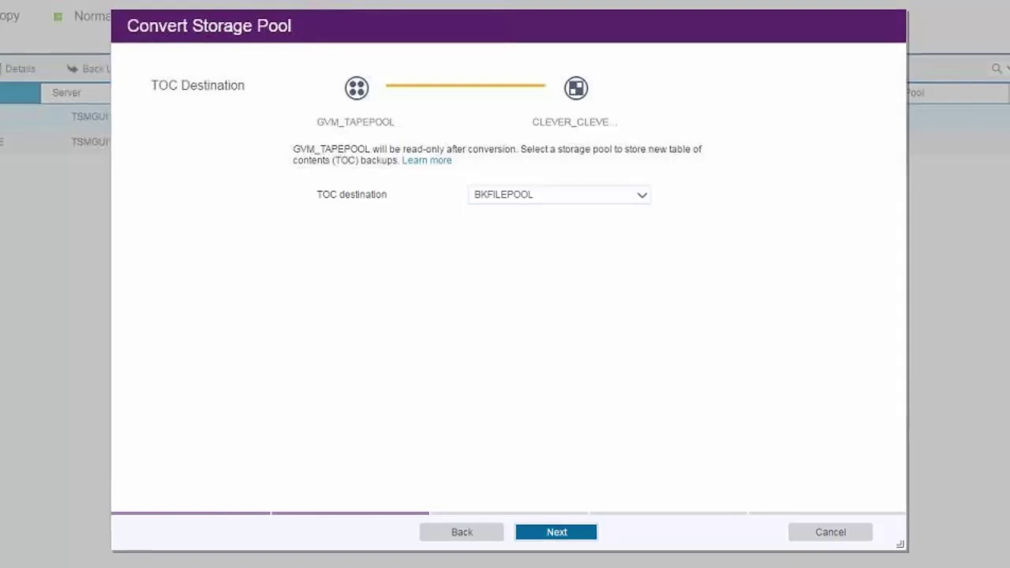
pyautogui.press('Return')
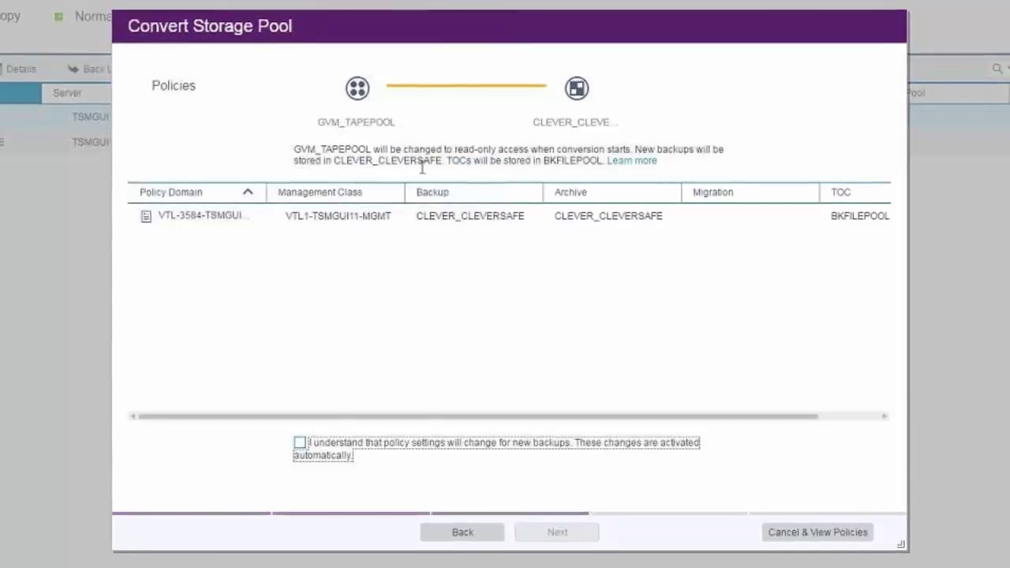
# Step: Review the policy change table, acknowledge that policy settings will change, and advance to Copies
pyautogui.doubleClick(170, 85)
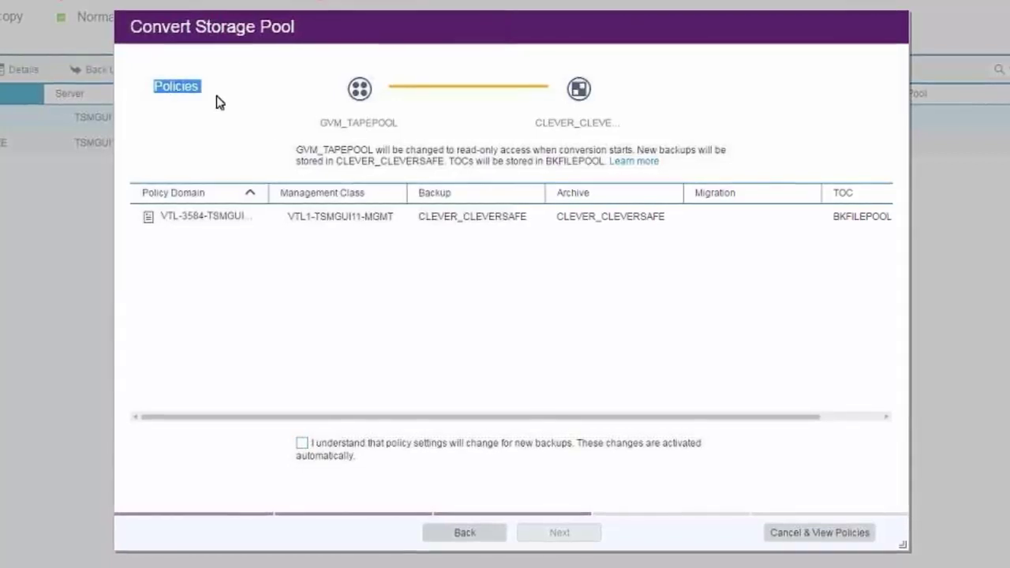
pyautogui.click(393, 119)
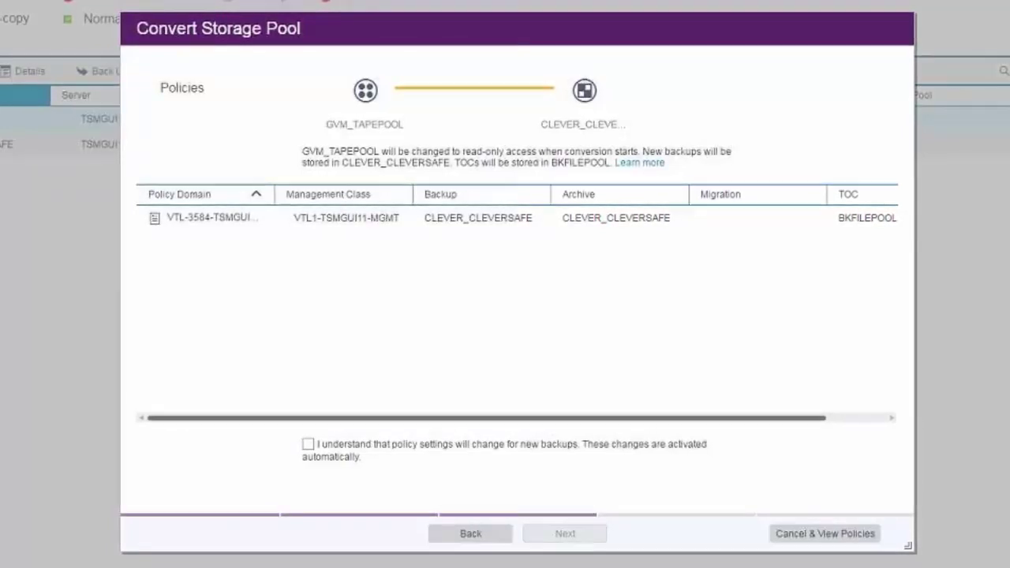
pyautogui.moveTo(233, 417); pyautogui.dragTo(277, 431)
pyautogui.hscroll(2, 401, 232)
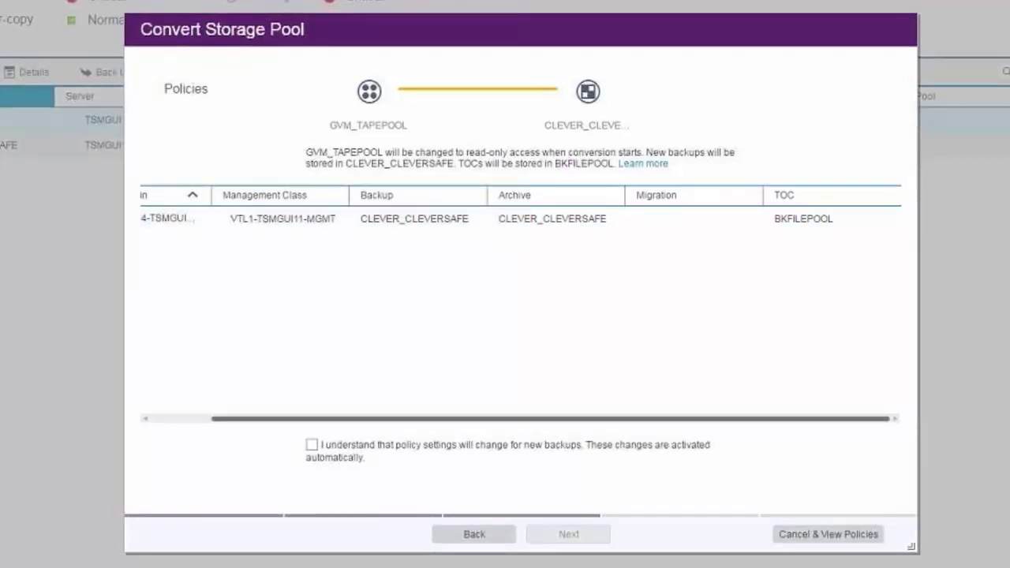
pyautogui.hscroll(-2, 327, 316)
pyautogui.click(327, 458)
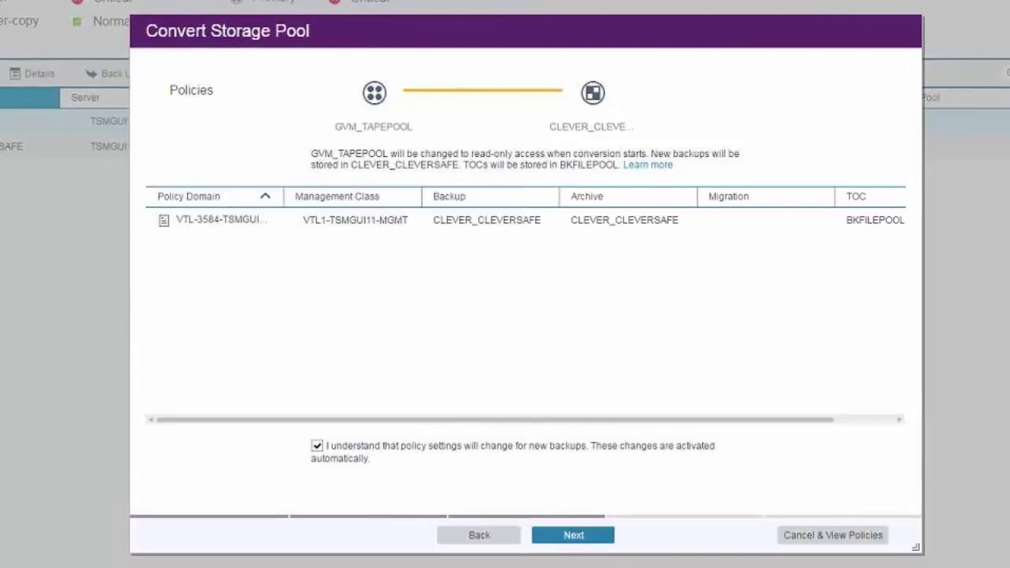
pyautogui.press('Return')
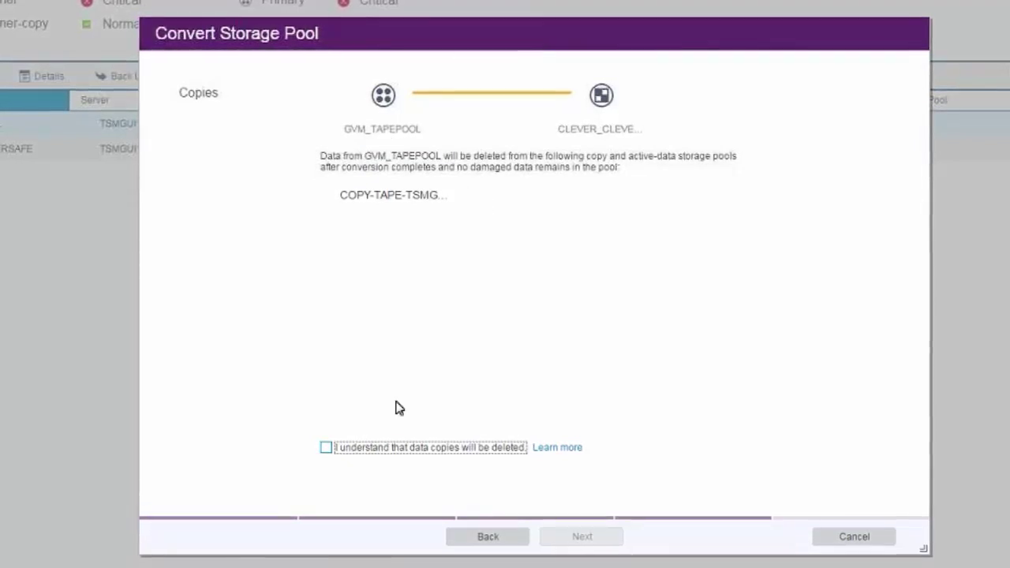
# Step: Acknowledge that COPY-TAPE data copies will be deleted and advance to Settings
pyautogui.click(326, 447)
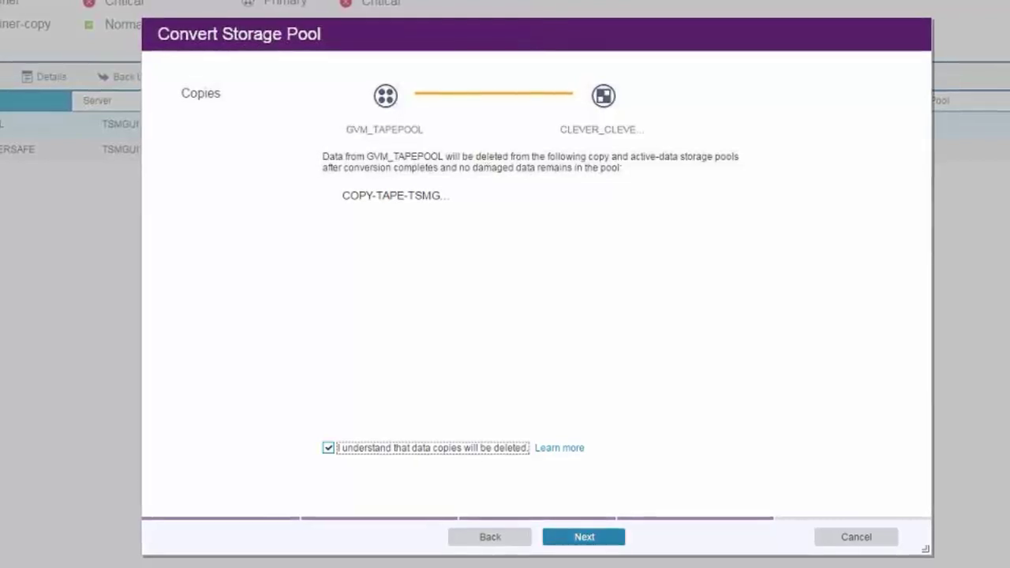
pyautogui.click(571, 537)
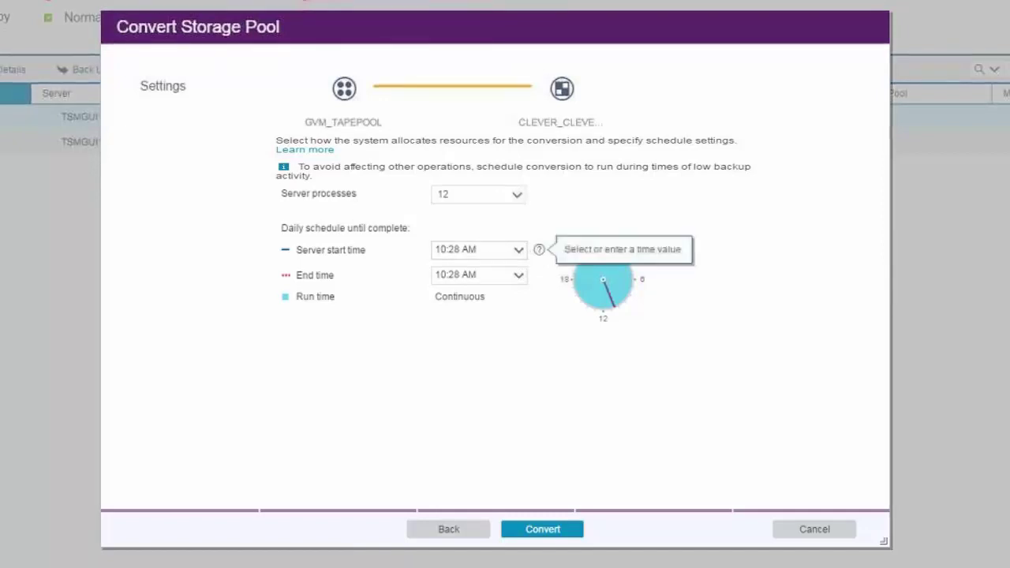
# Step: Pick 2:30 PM from the end time list, then edit it to 2:00 PM
pyautogui.click(517, 274)
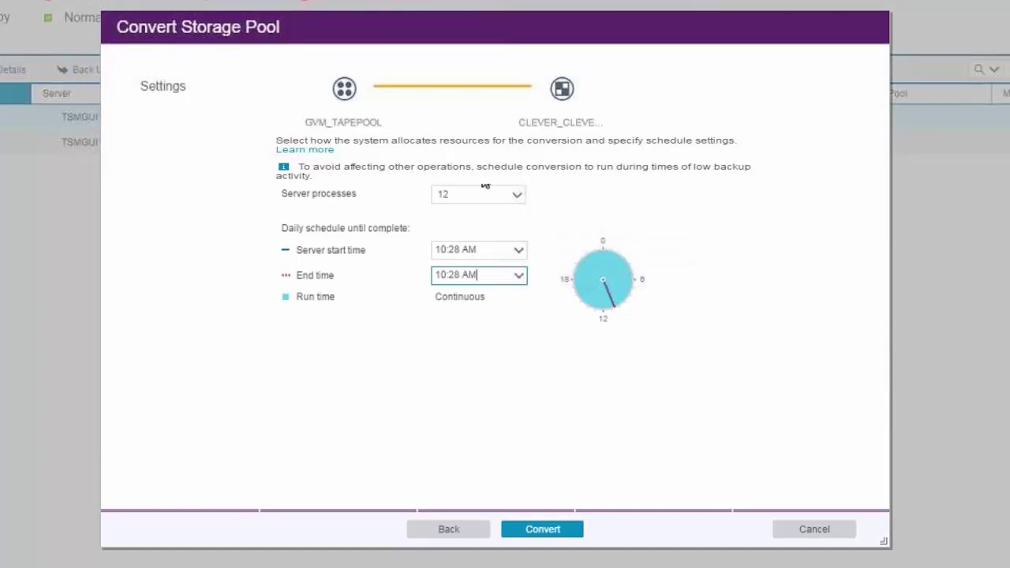
pyautogui.click(519, 275)
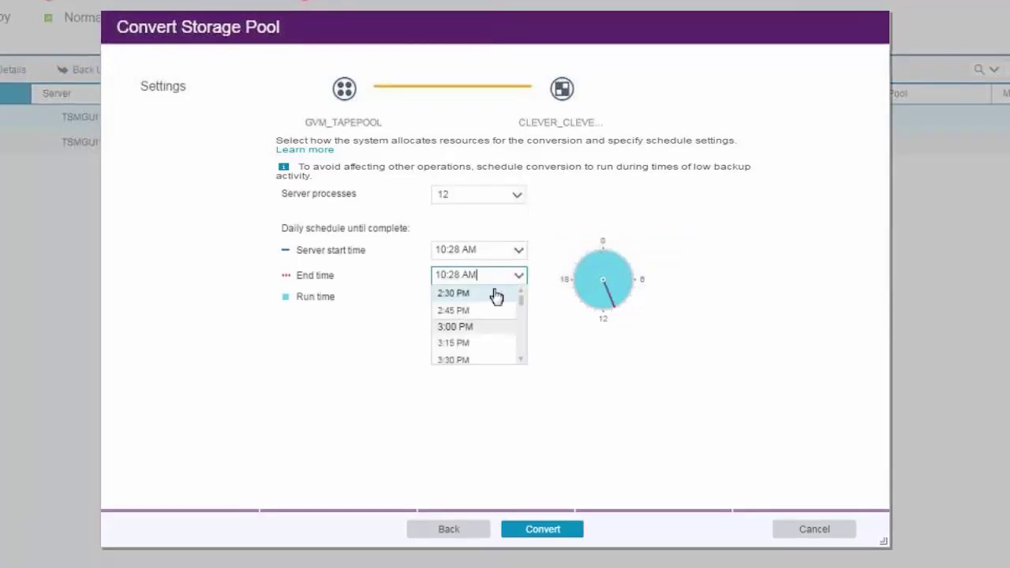
pyautogui.moveTo(521, 305); pyautogui.dragTo(532, 372)
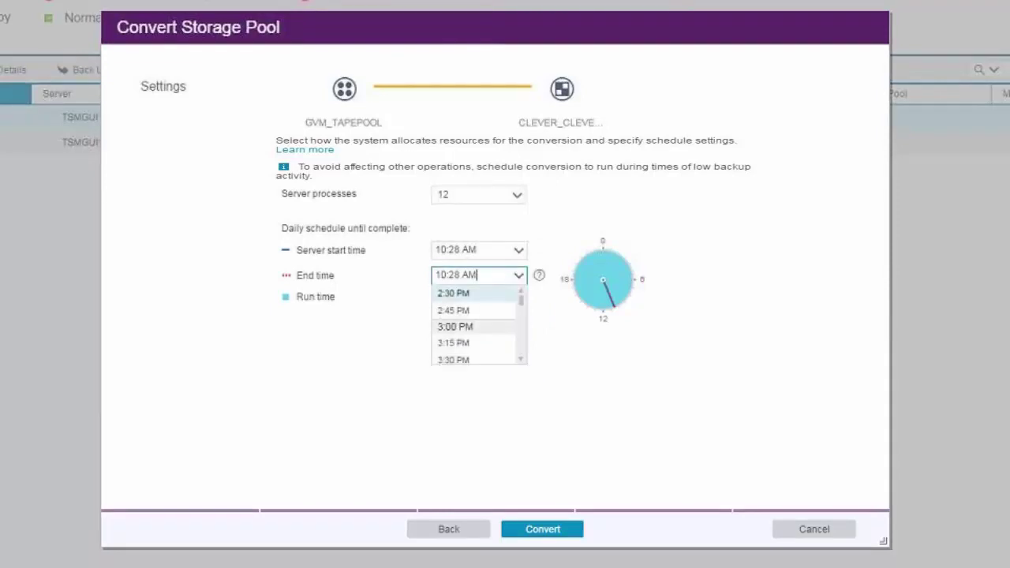
pyautogui.click(453, 293)
pyautogui.click(518, 275)
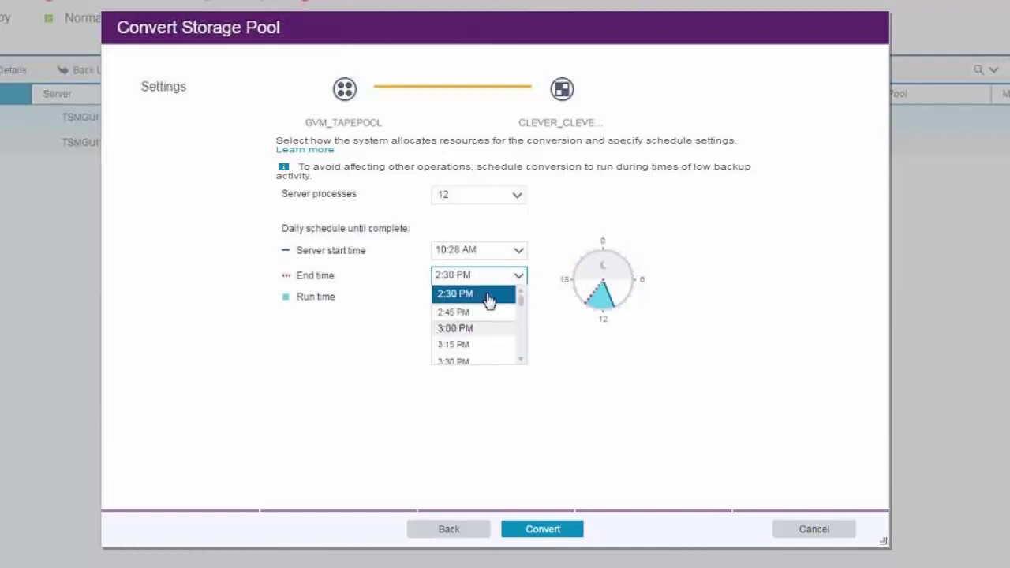
pyautogui.press('Left')
pyautogui.press('Left')
pyautogui.press('Left')
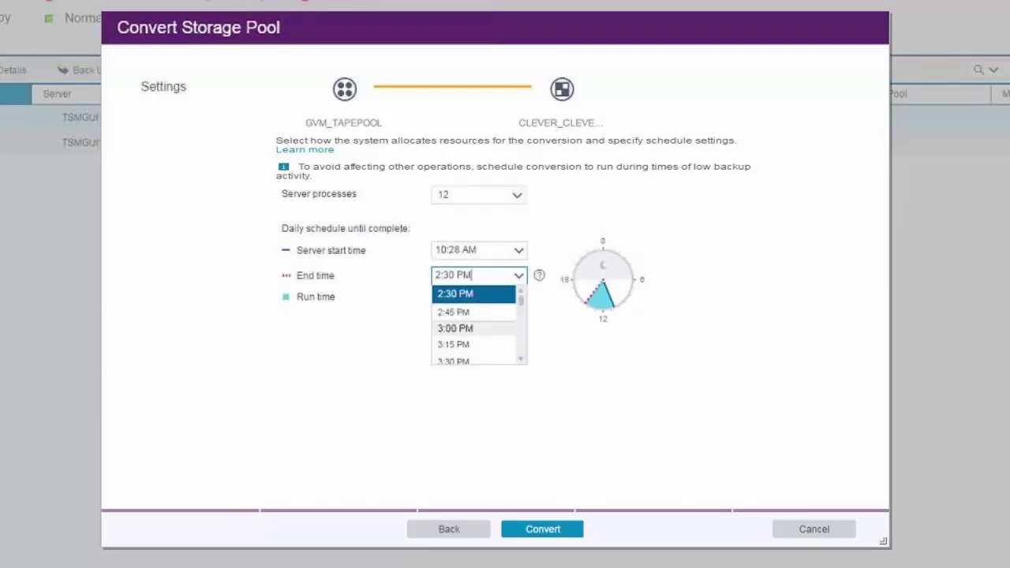
pyautogui.press('BackSpace')
pyautogui.press('BackSpace')
pyautogui.press('BackSpace')
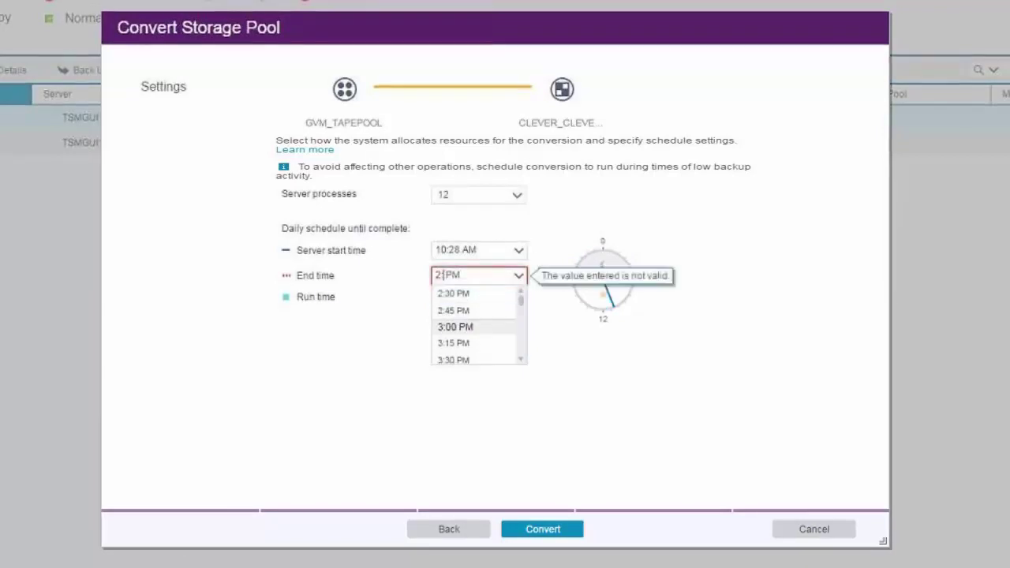
pyautogui.write(':00')
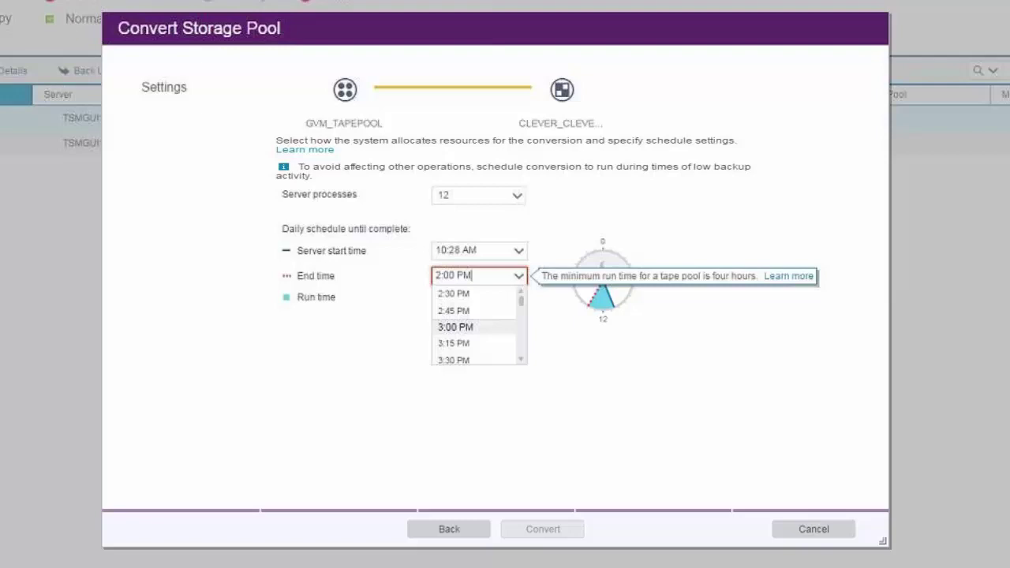
# Step: Replace the end time with 10:28 AM so the conversion runs continuously
pyautogui.click(528, 276)
pyautogui.moveTo(487, 275); pyautogui.dragTo(259, 248)
pyautogui.write('10:28 AM')
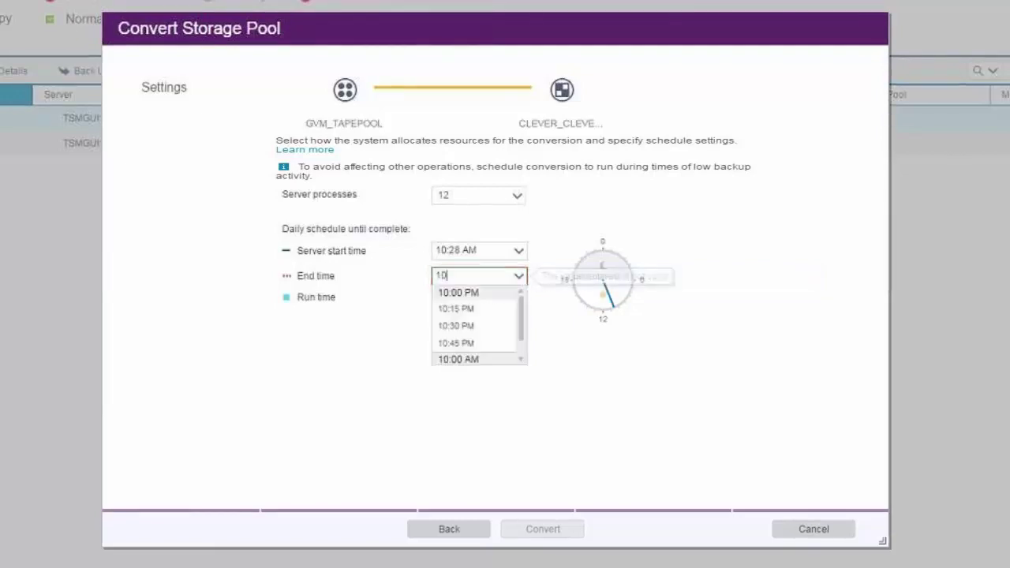
pyautogui.press('Return')
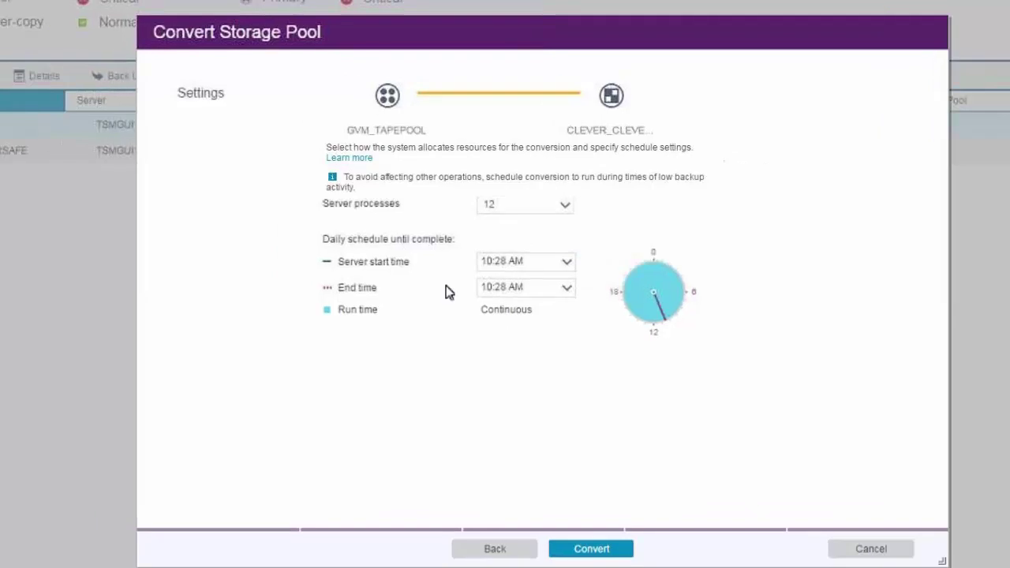
# Step: Start the conversion and close the Succeeded summary, leaving GVM_TAPEPOOL in Converting status
pyautogui.click(595, 547)
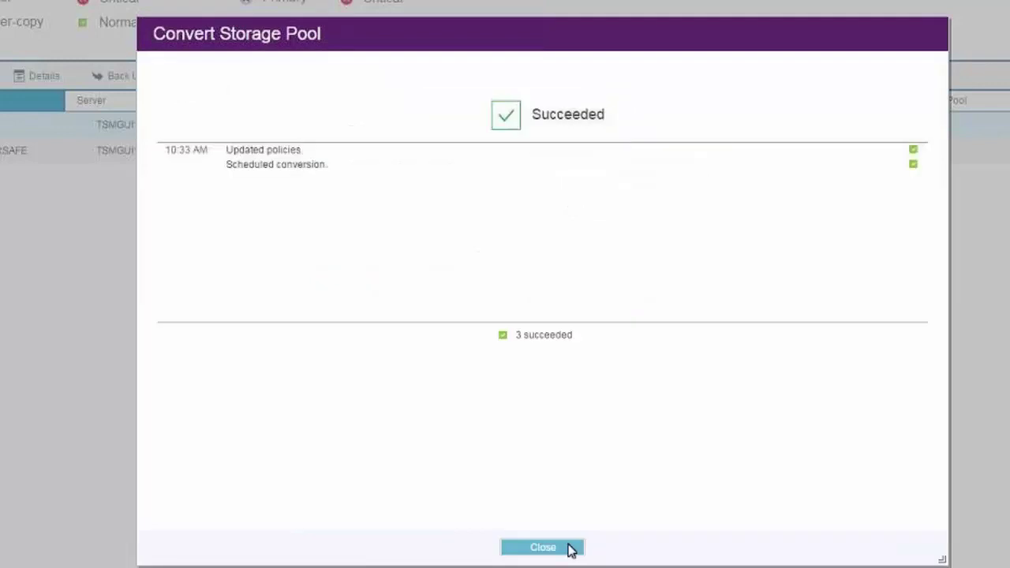
pyautogui.click(569, 547)
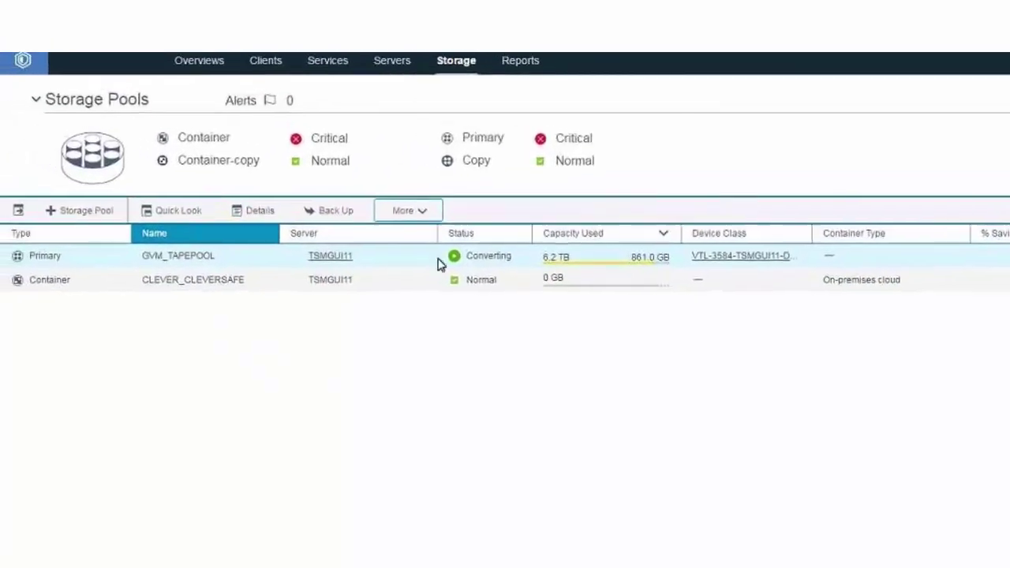
pyautogui.moveTo(322, 217)
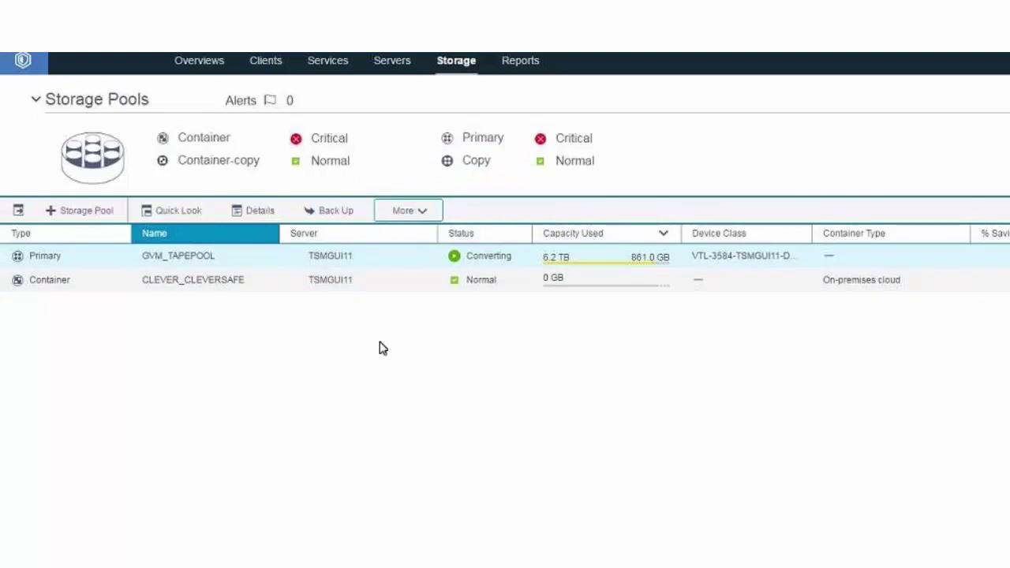
pyautogui.moveTo(469, 263)
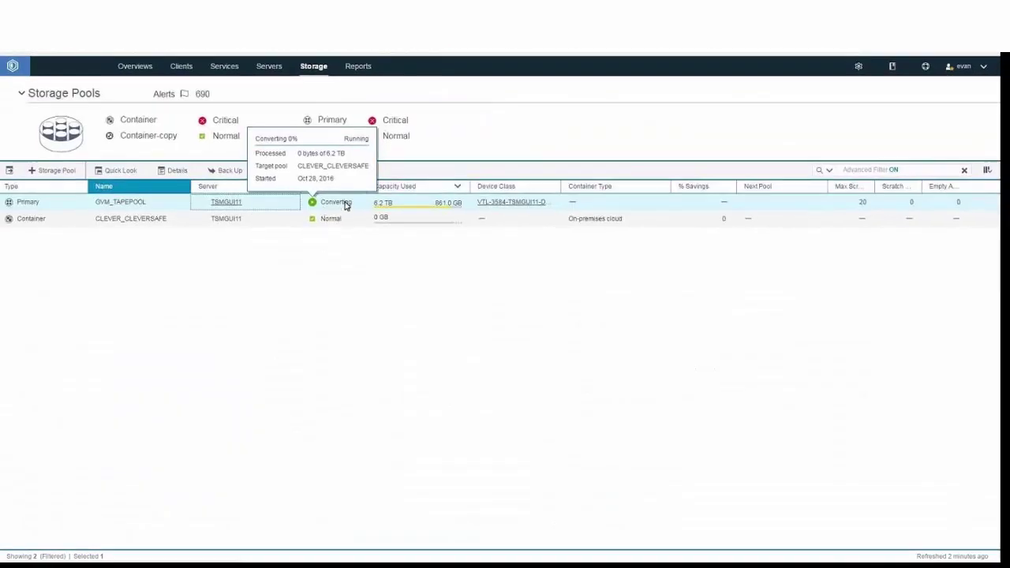
# Step: Open GVM_TAPEPOOL's details page and view its Unconverted Data section
pyautogui.doubleClick(331, 204)
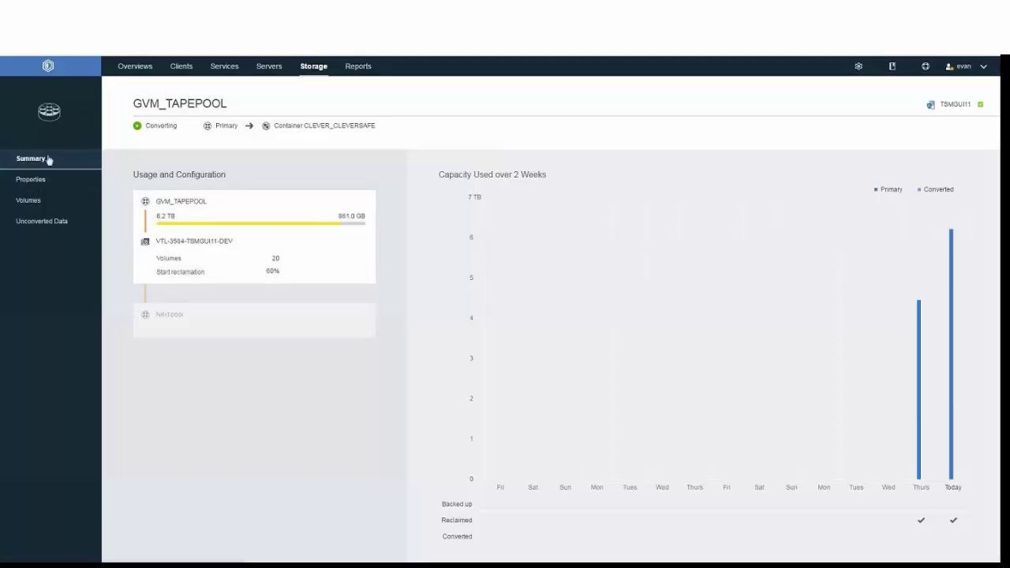
pyautogui.click(45, 226)
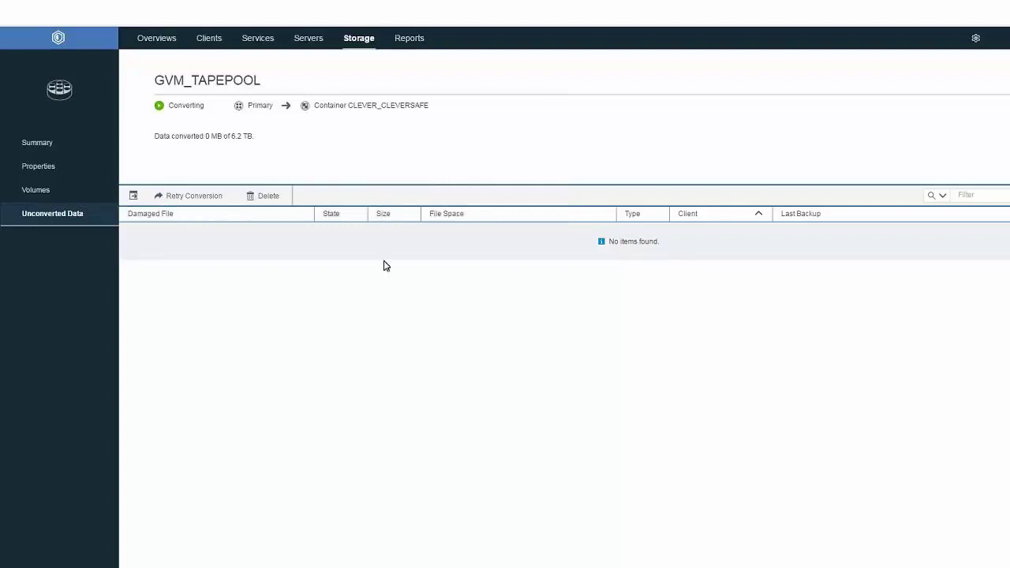
pyautogui.moveTo(338, 37)
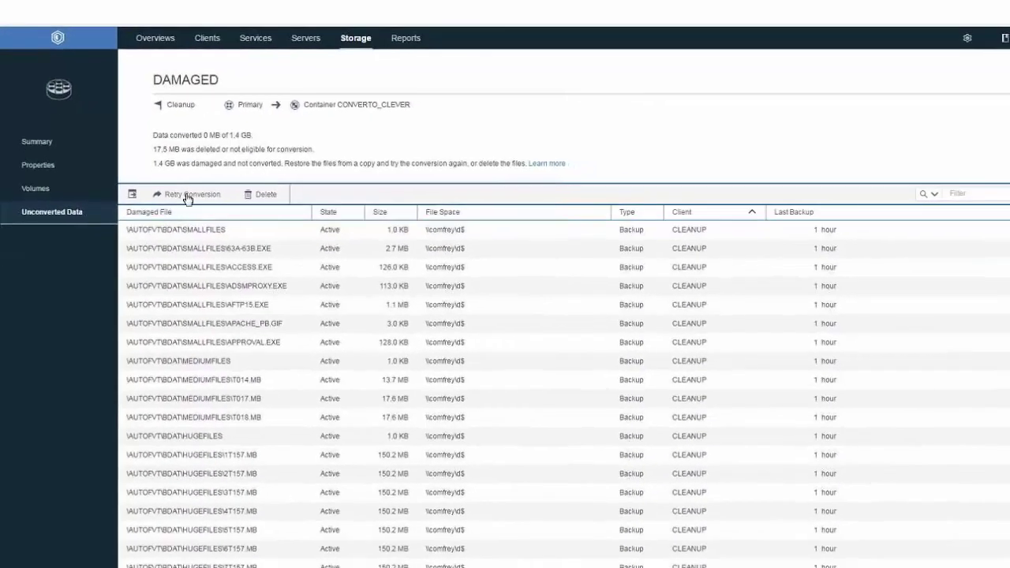
# Step: Cancel a Retry Conversion prompt, then choose Delete for the unconverted damaged files
pyautogui.click(188, 195)
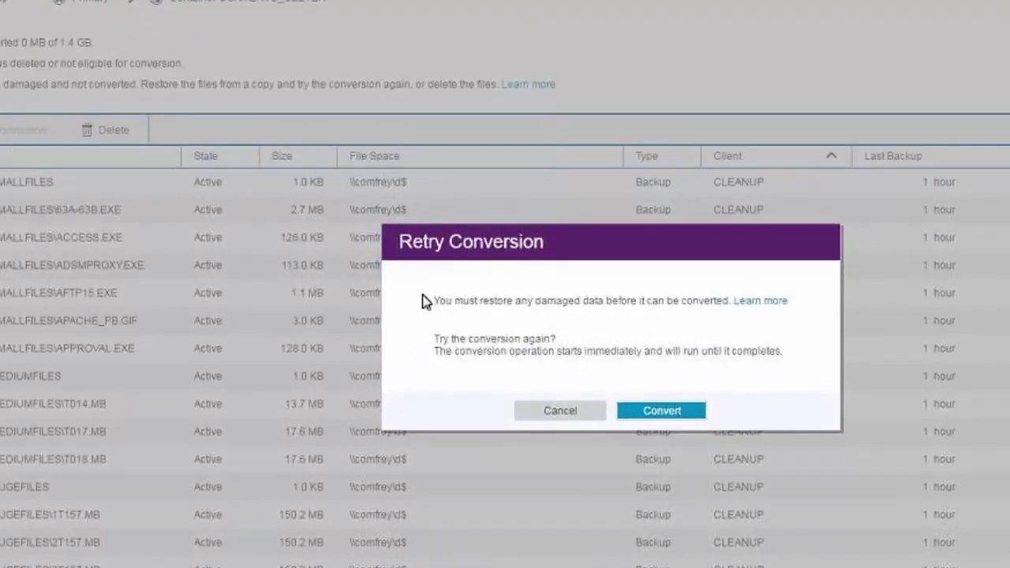
pyautogui.press('Escape')
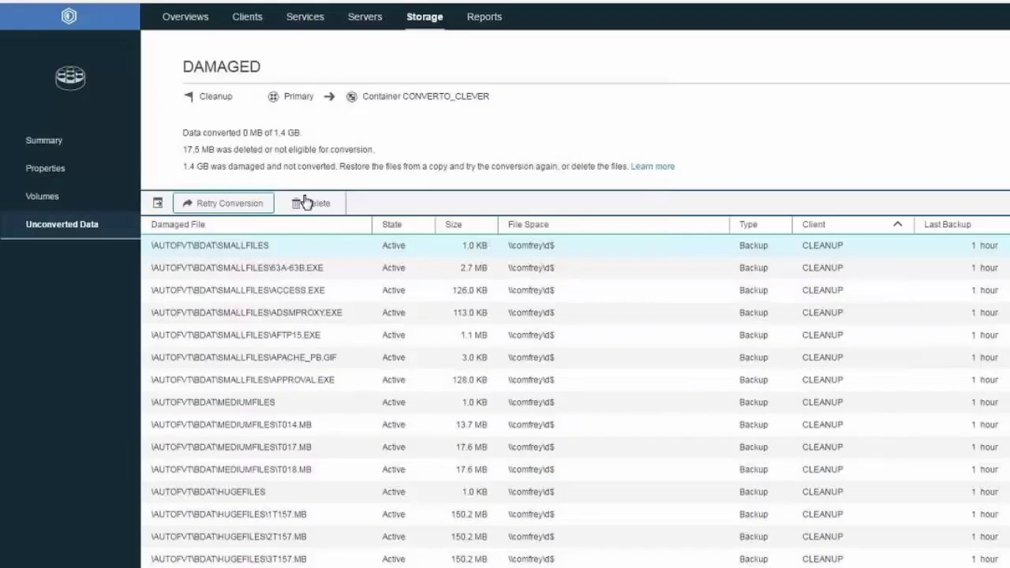
pyautogui.click(305, 203)
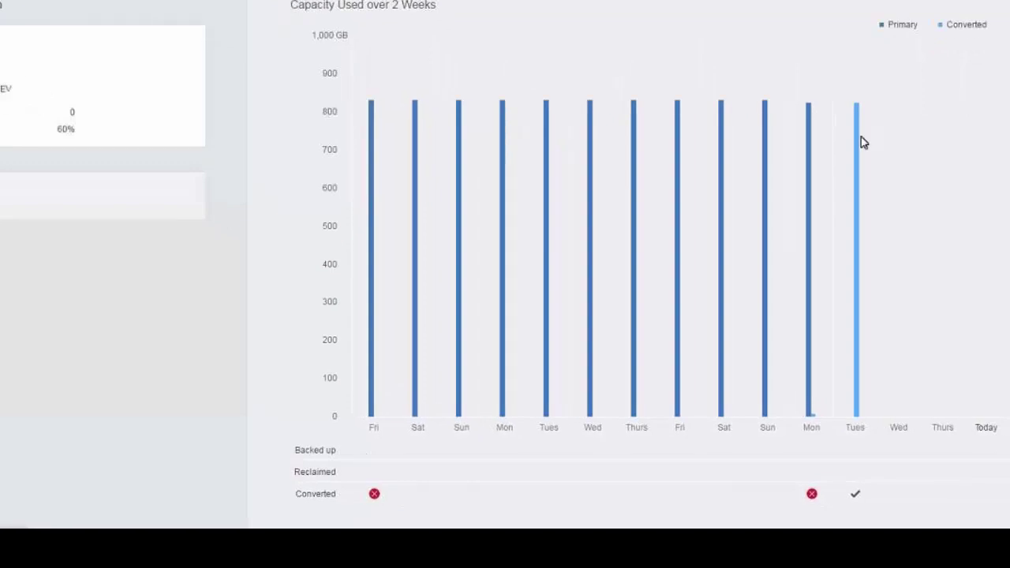
# Step: Inspect TAPEPOOL's capacity chart bars and Converted row icons: Monday's conversion failed, Tuesday's succeeded
pyautogui.moveTo(863, 142)
pyautogui.moveTo(812, 494)
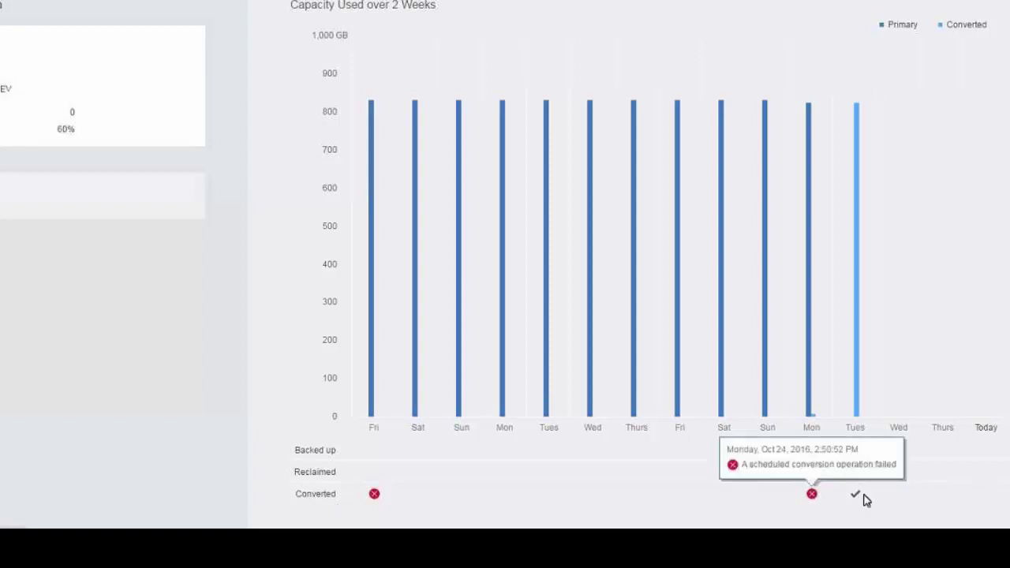
pyautogui.moveTo(857, 495)
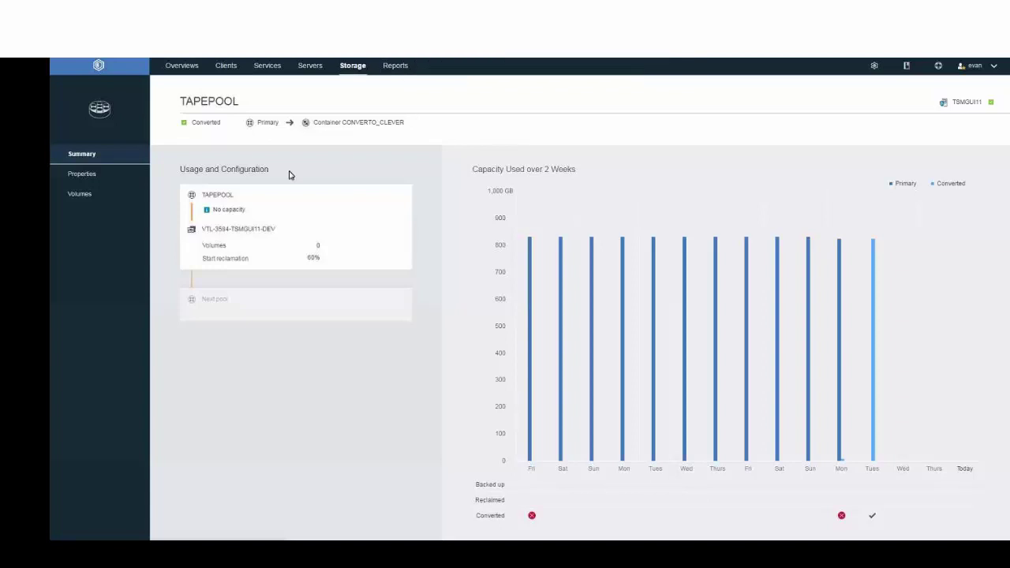
# Step: Follow the Container CONVERTO_CLEVER header link to view its 373.0 GB used and 68% savings
pyautogui.click(361, 125)
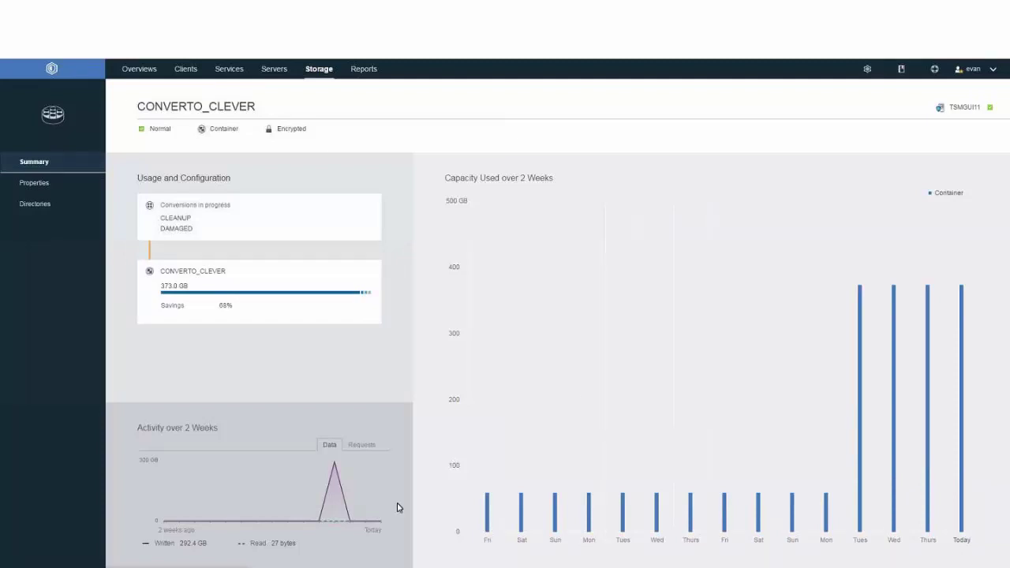
pyautogui.moveTo(334, 520)
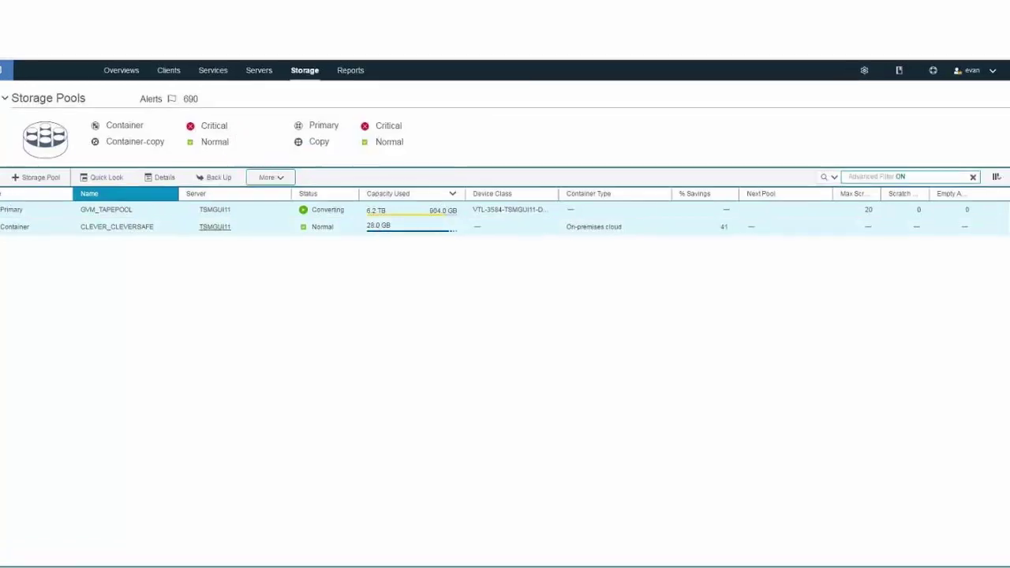
# Step: Check CLEVER_CLEVERSAFE's 41% savings in the Storage Pools list and select its row
pyautogui.moveTo(557, 359)
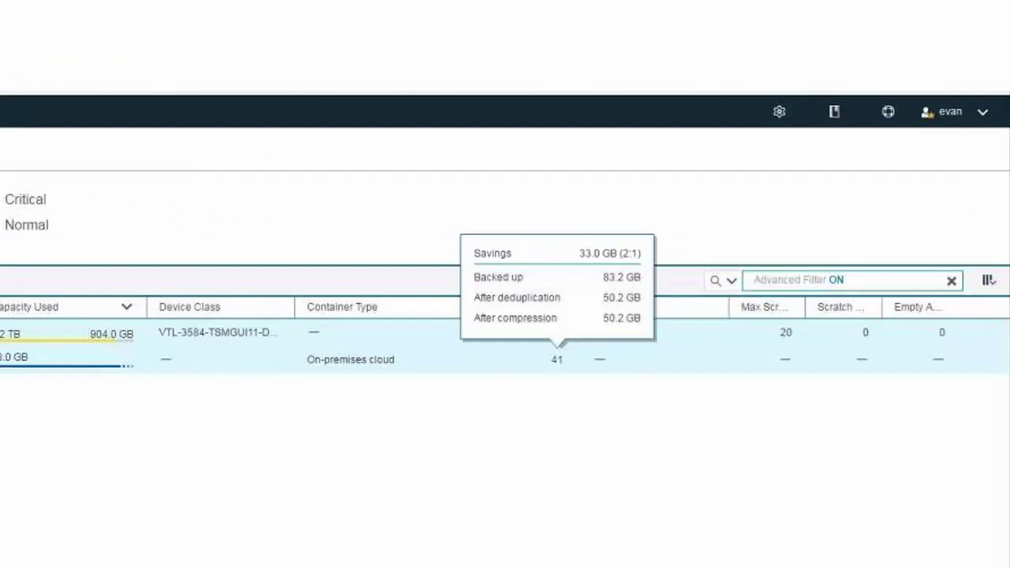
pyautogui.click(497, 356)
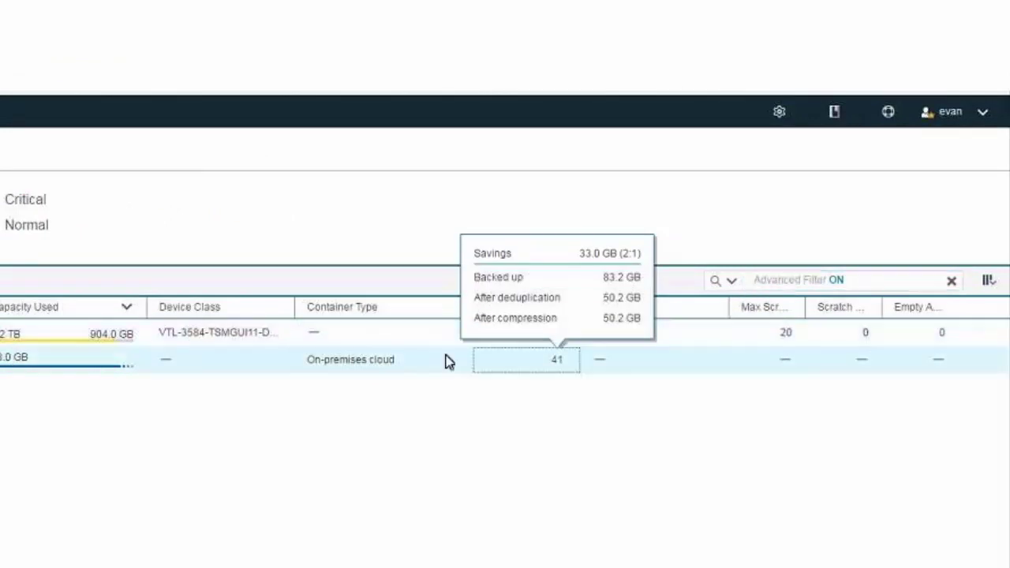